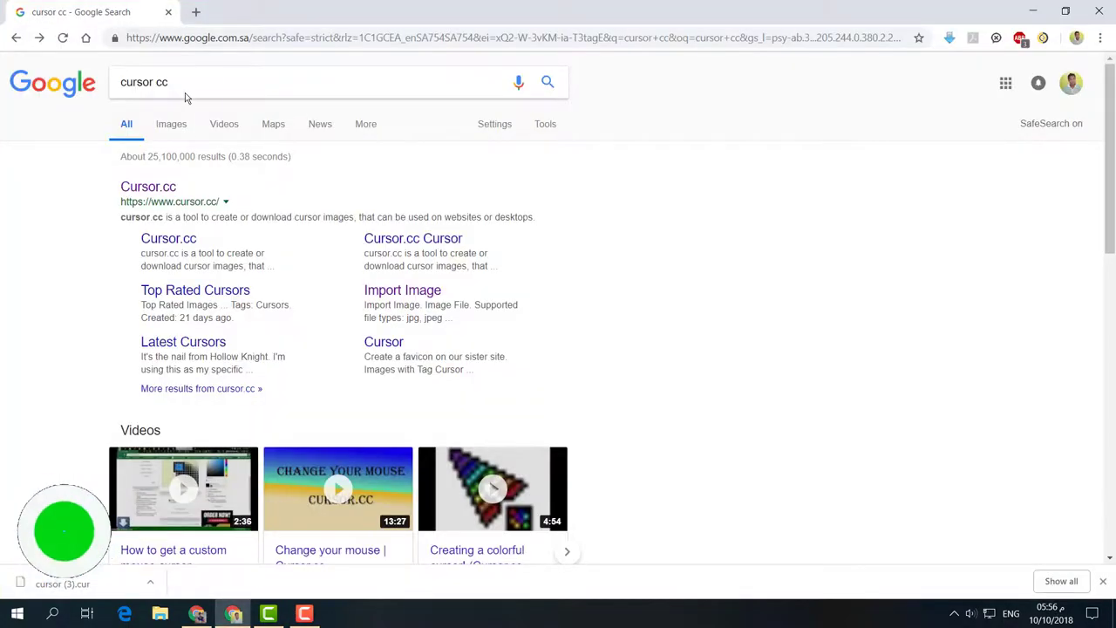
# Step: Rerun the Google search for 'cursor cc' so the Cursor.cc site appears first
pyautogui.click(184, 93)
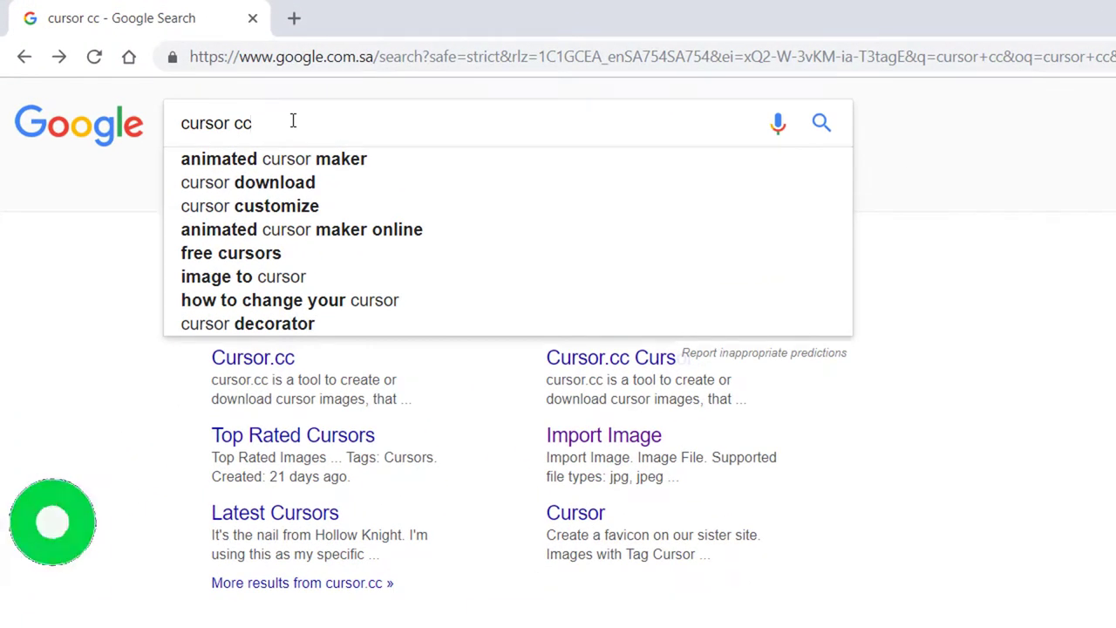
pyautogui.press('Return')
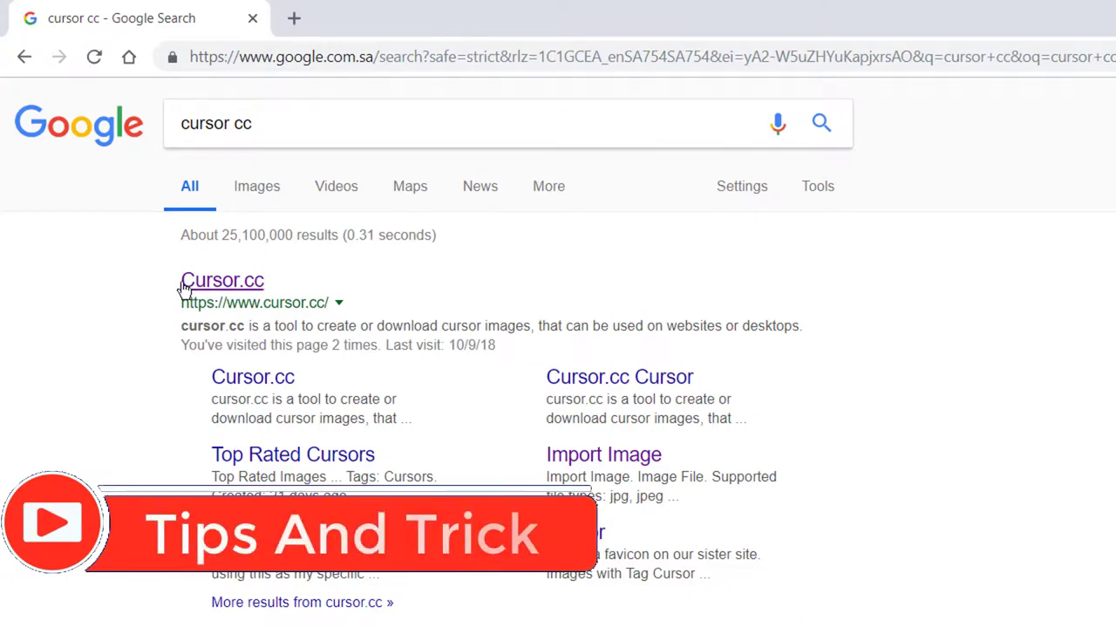
# Step: Go to Cursor.cc's Import Image page and choose IMG_7004.jpg as the image file
pyautogui.click(237, 286)
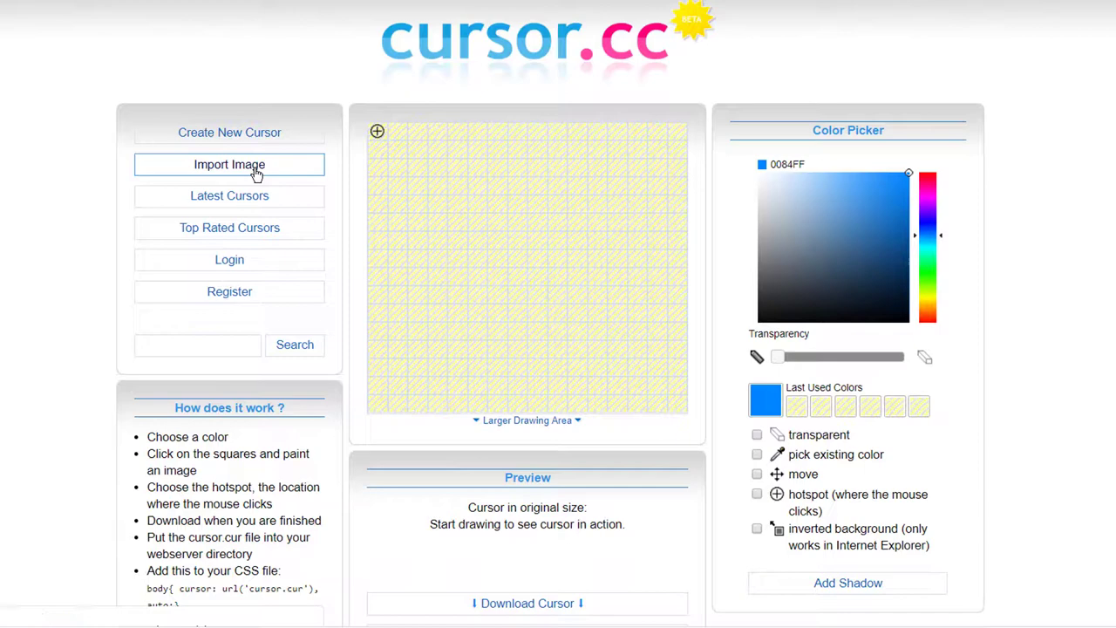
pyautogui.click(242, 165)
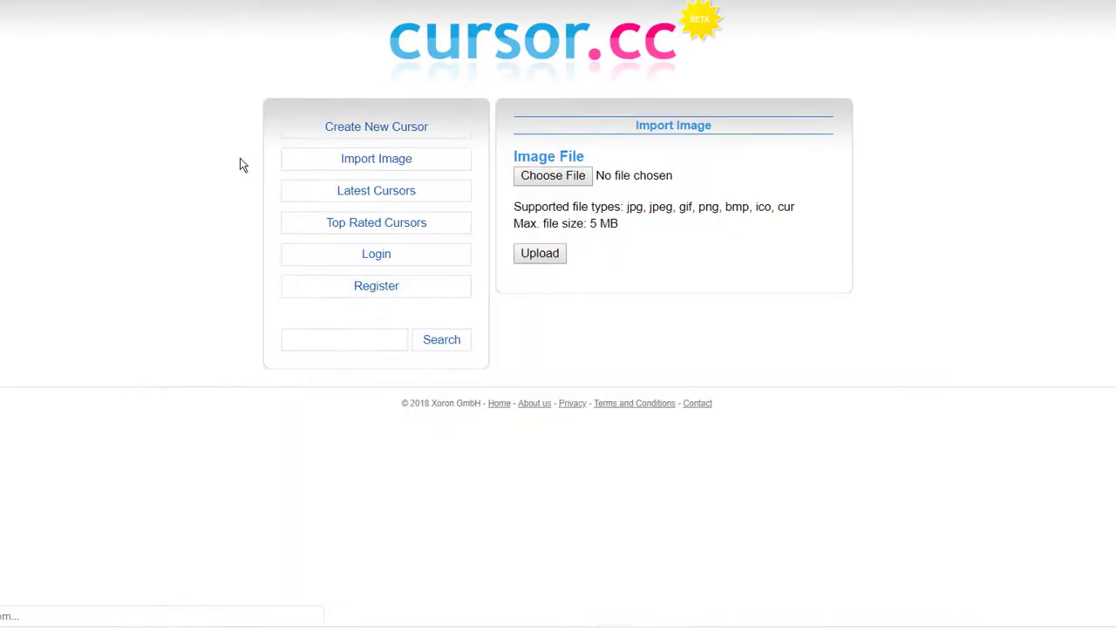
pyautogui.click(551, 177)
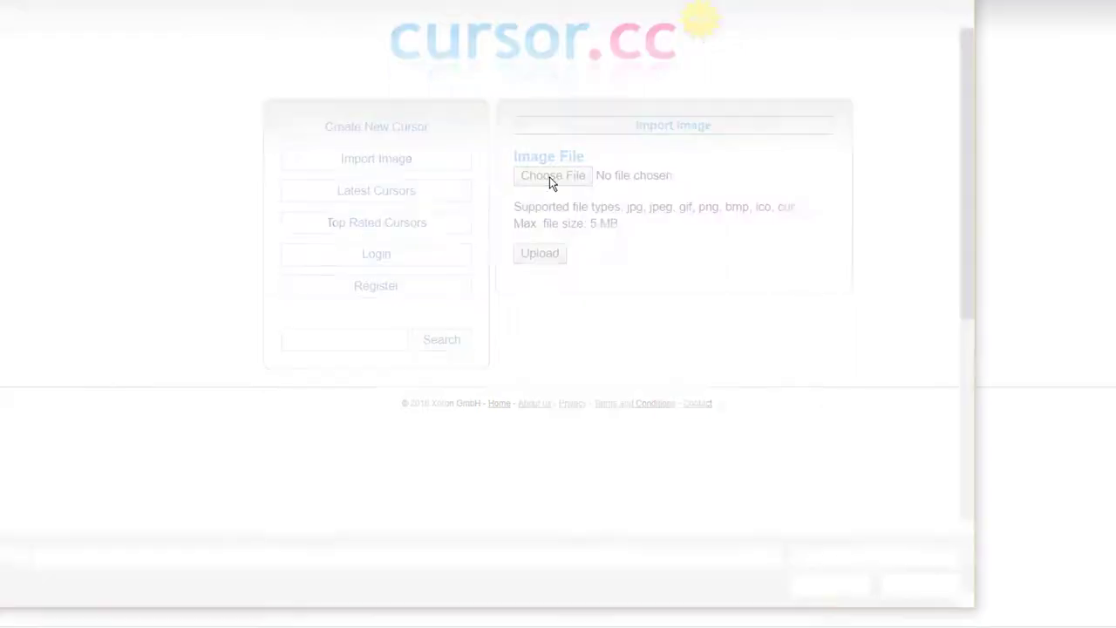
pyautogui.scroll(-2, 981, 297)
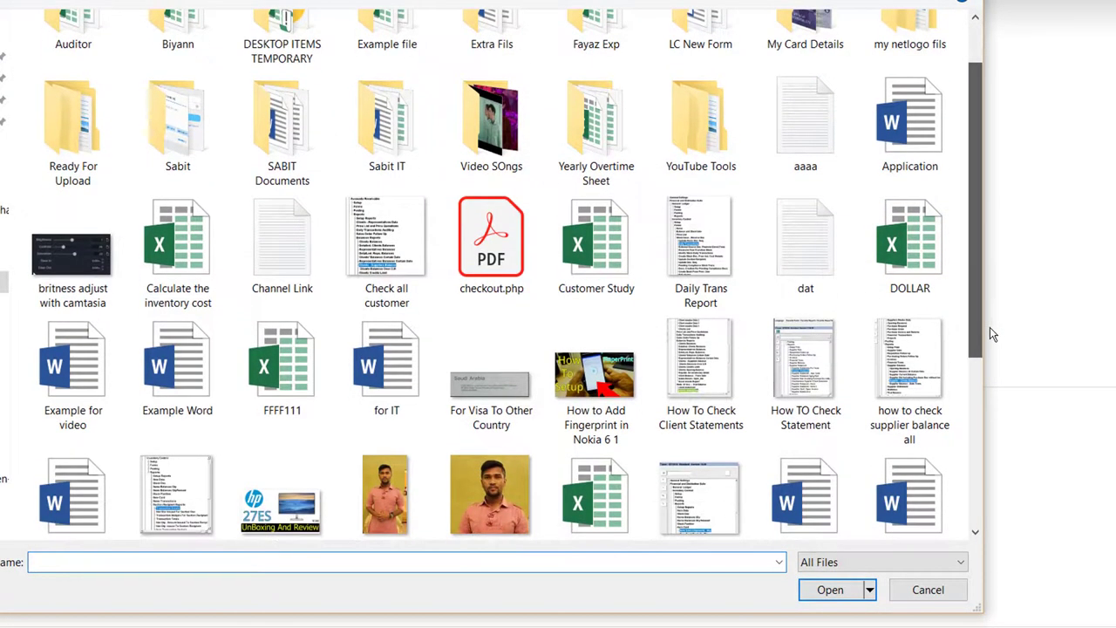
pyautogui.click(512, 440)
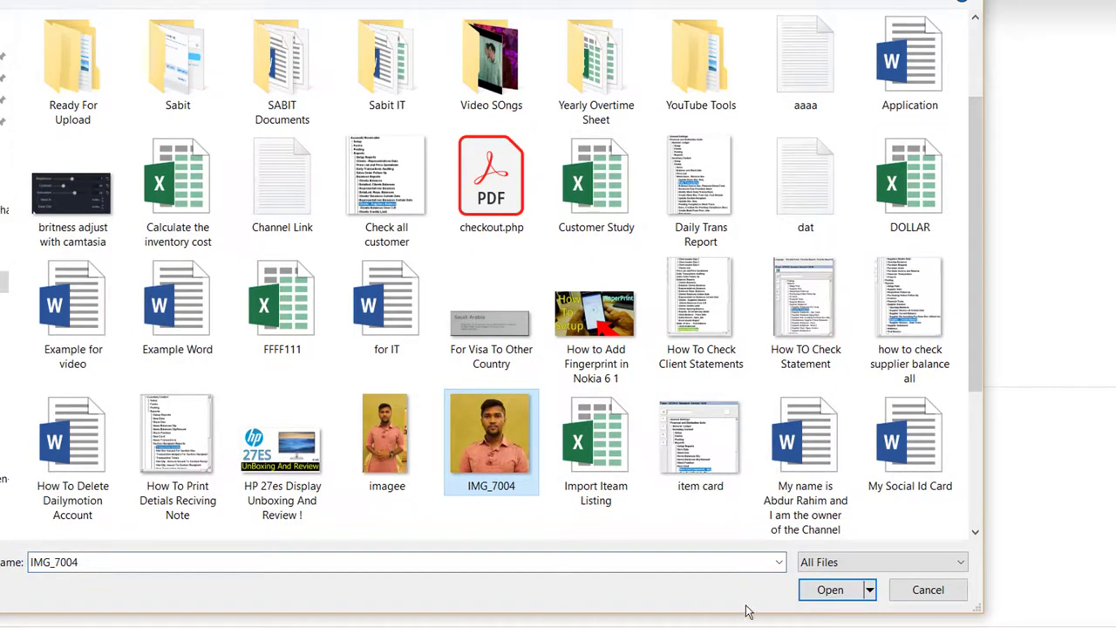
pyautogui.click(830, 590)
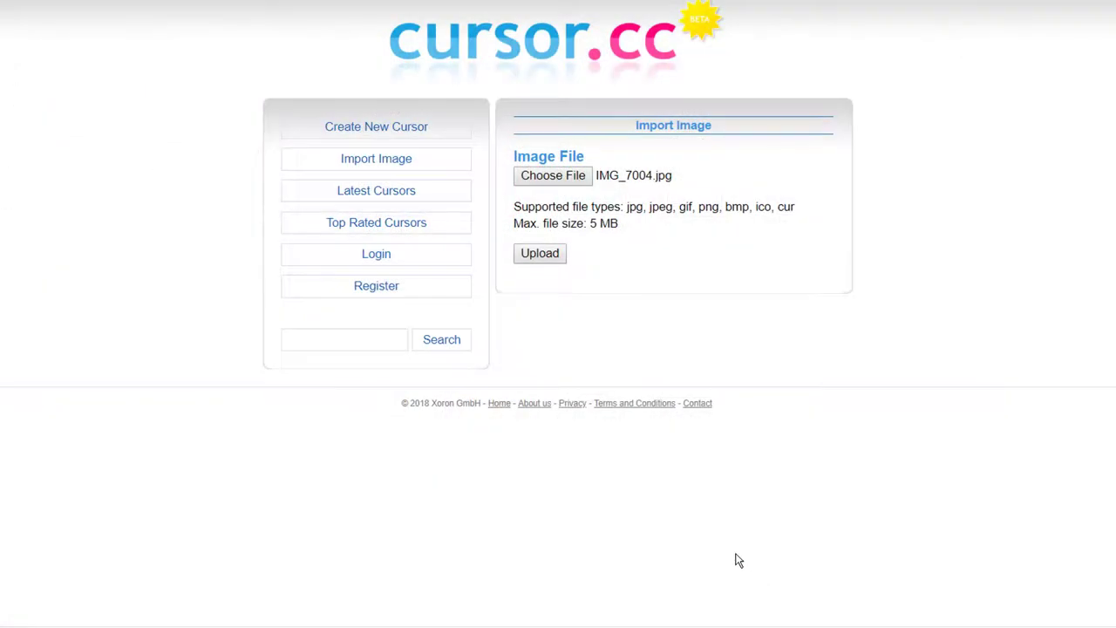
# Step: Upload IMG_7004 as a cursor, preview it on Examples 1 and 2, and download cursor (4).cur
pyautogui.click(540, 254)
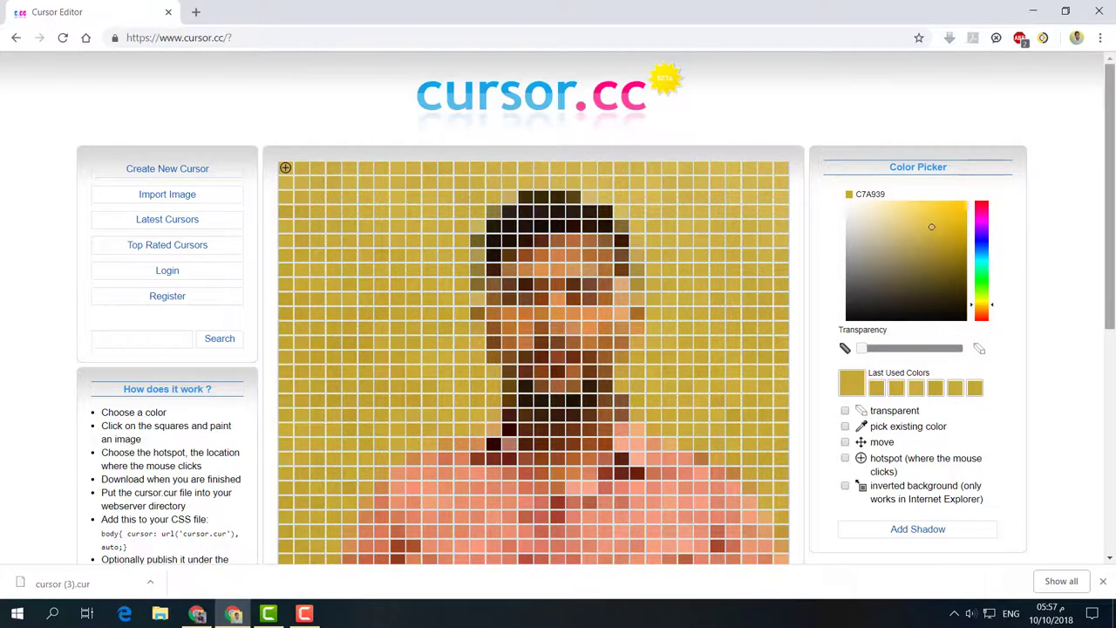
pyautogui.scroll(-3, 844, 491)
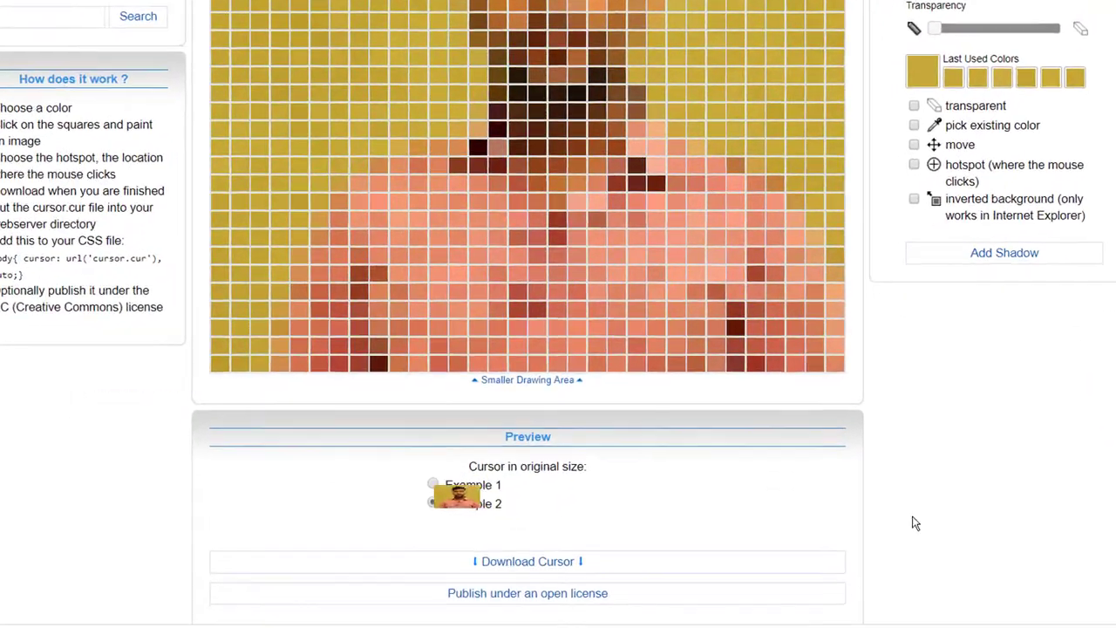
pyautogui.click(455, 487)
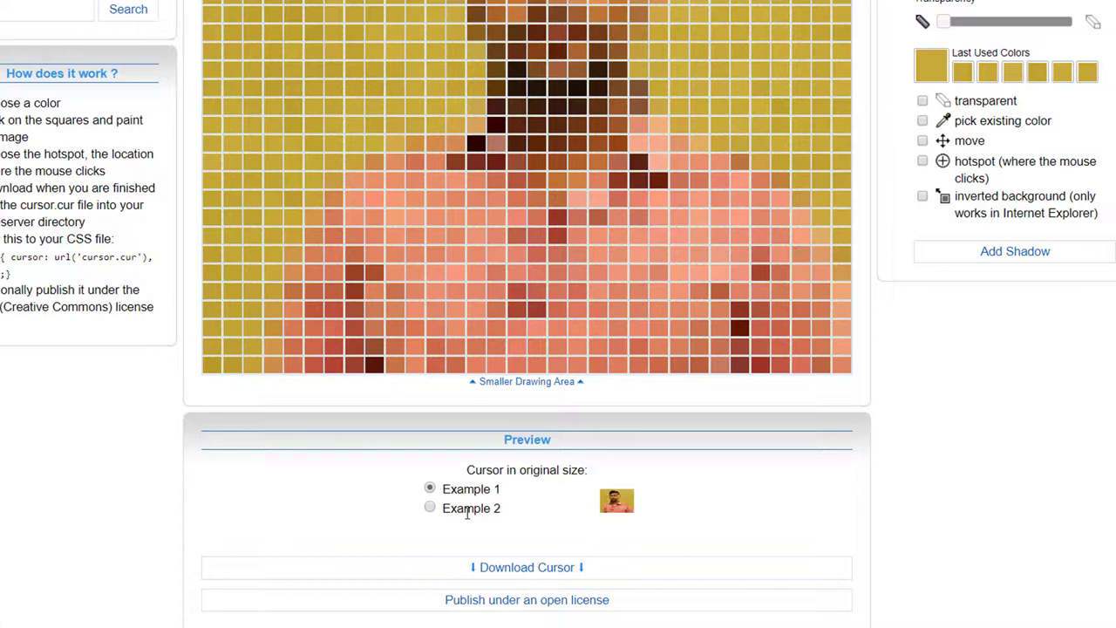
pyautogui.click(429, 509)
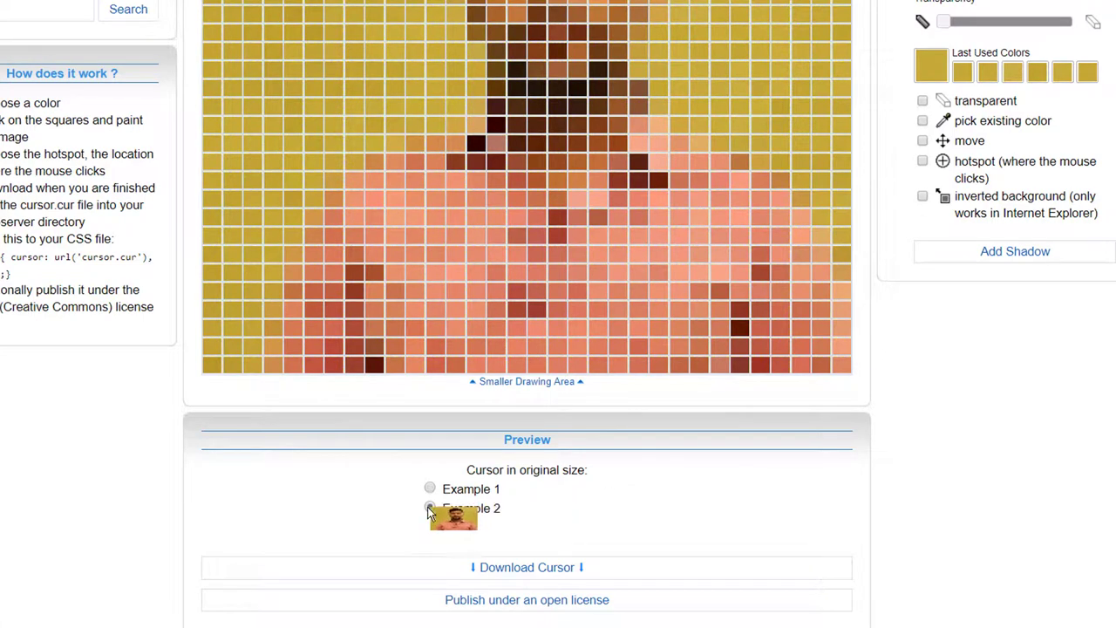
pyautogui.click(540, 569)
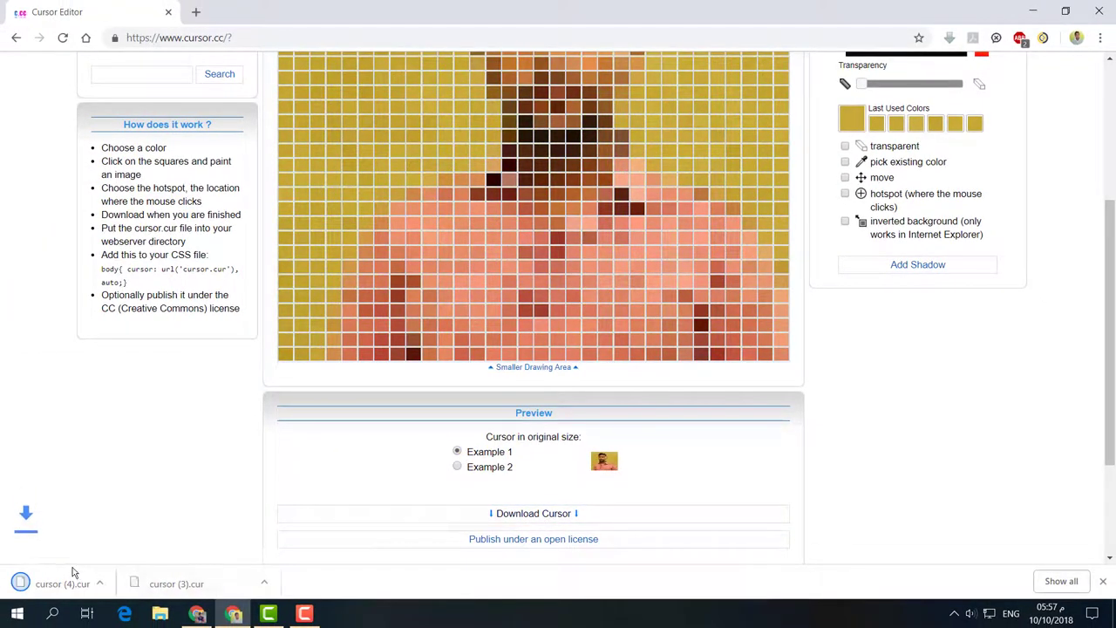
# Step: Copy the downloaded cursor (4) file from the Downloads folder
pyautogui.rightClick(41, 582)
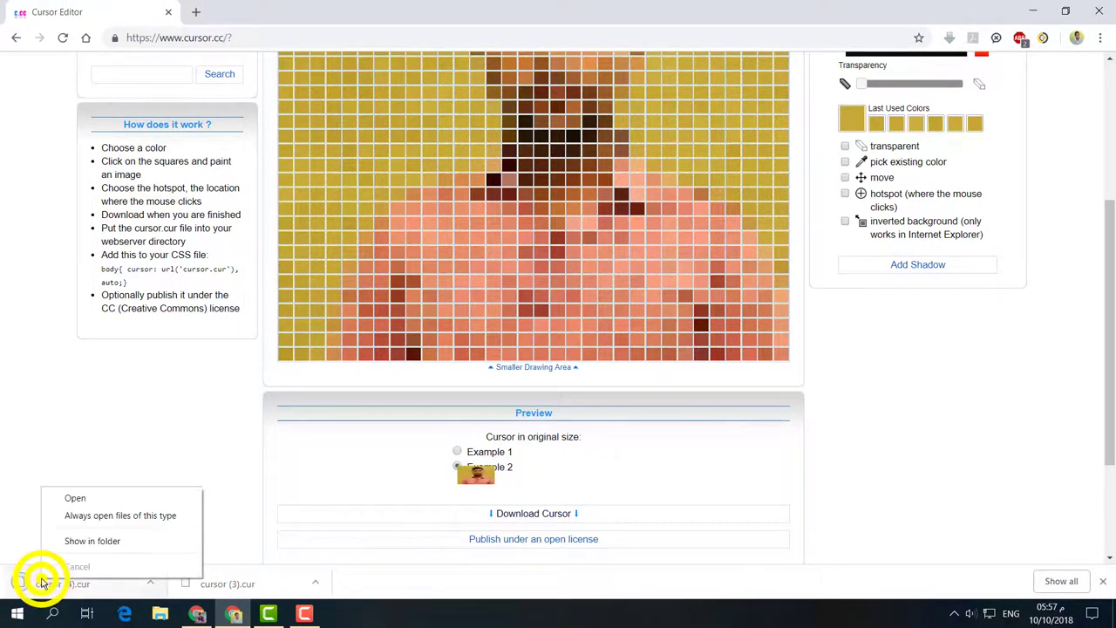
pyautogui.click(78, 542)
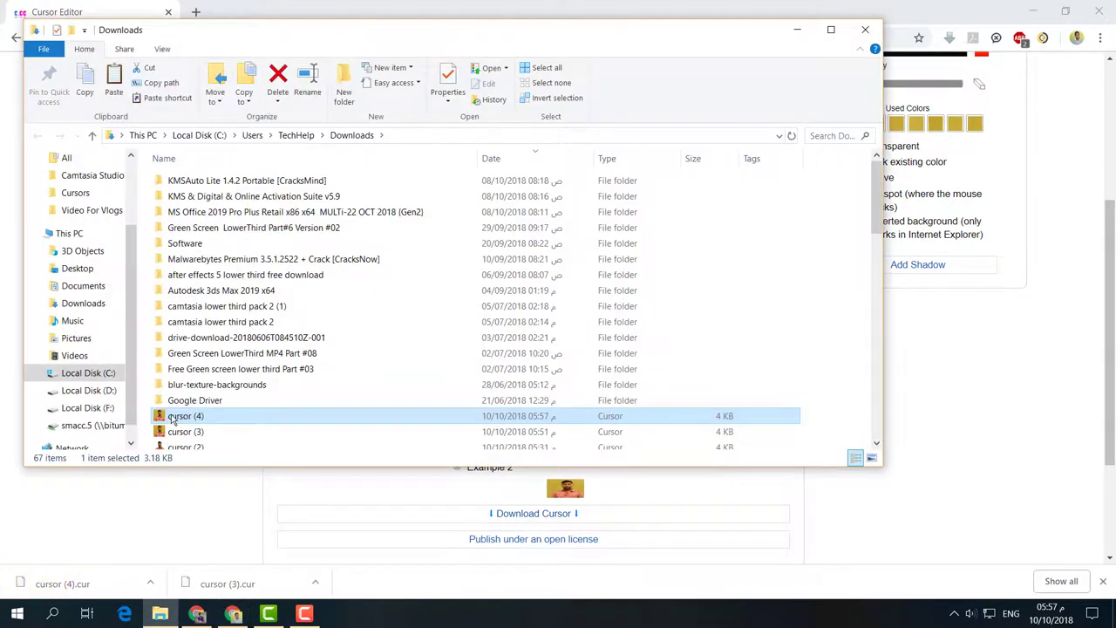
pyautogui.rightClick(173, 420)
pyautogui.click(209, 327)
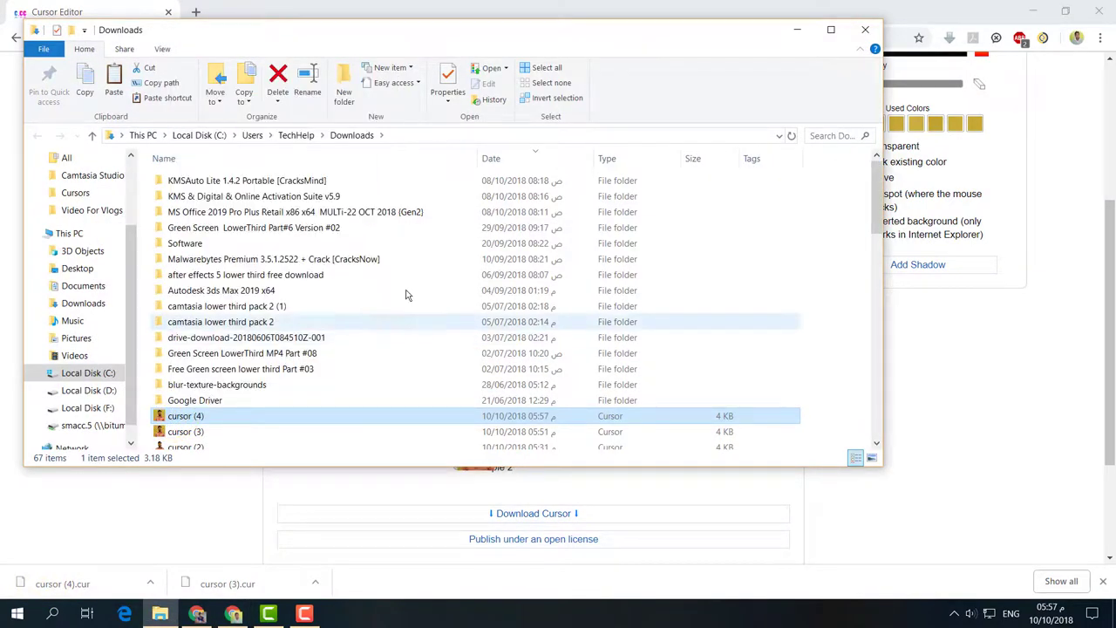
# Step: Open the C:\Windows\Cursors folder via This PC
pyautogui.click(799, 32)
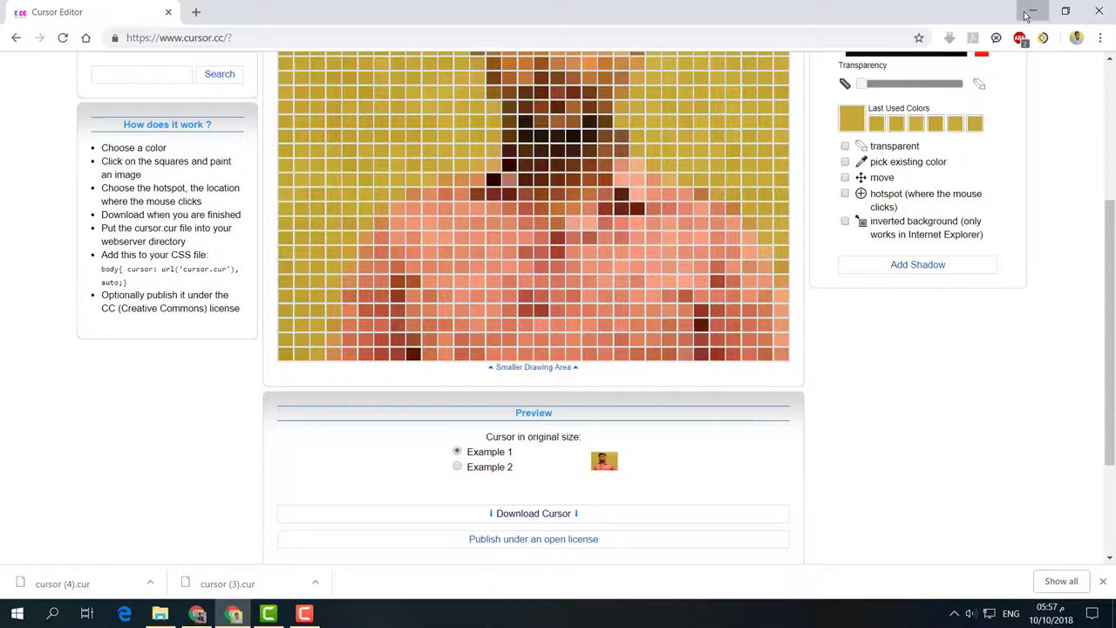
pyautogui.click(1029, 12)
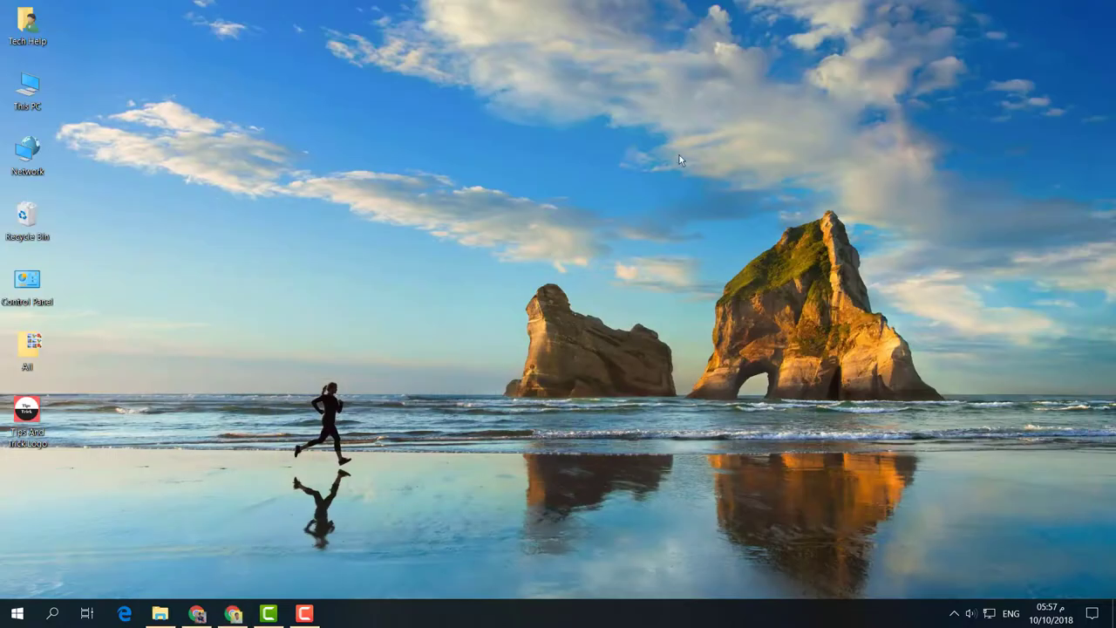
pyautogui.doubleClick(37, 103)
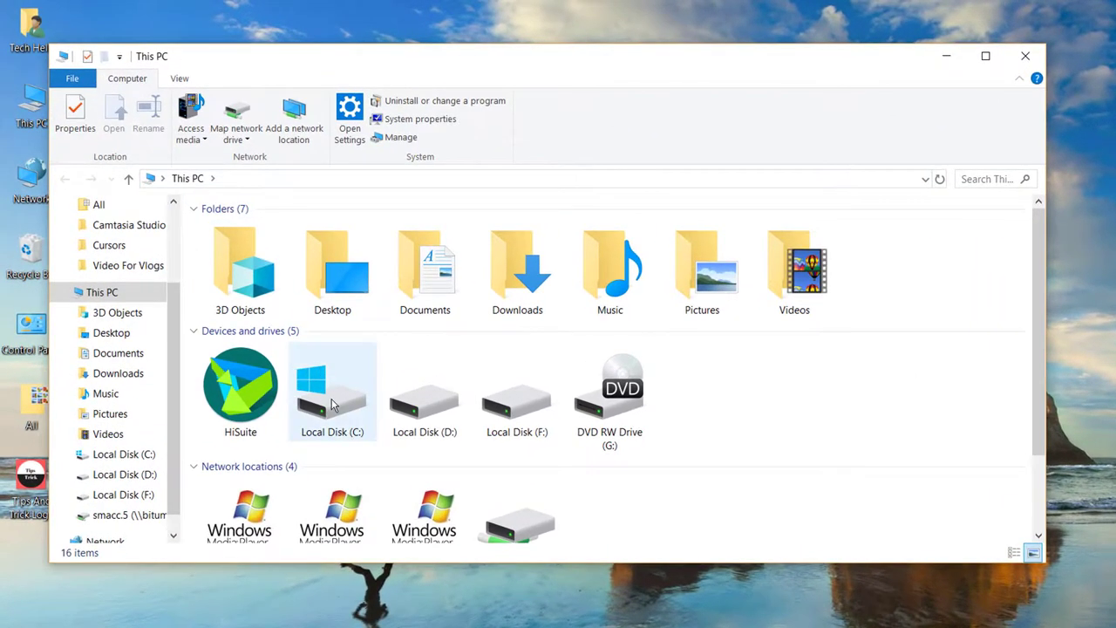
pyautogui.doubleClick(332, 405)
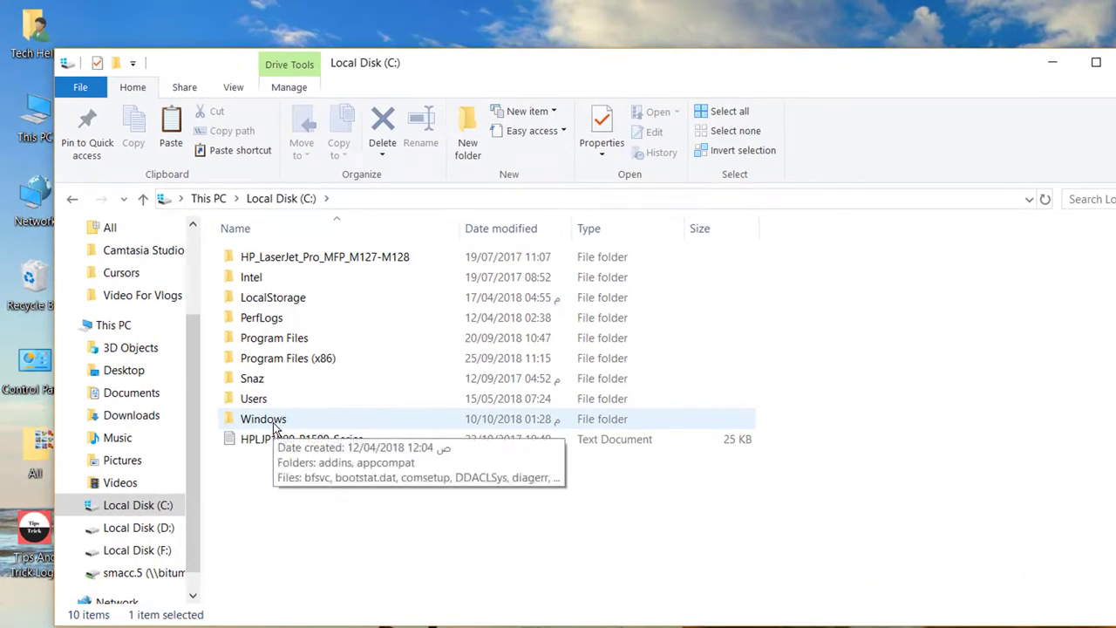
pyautogui.doubleClick(252, 391)
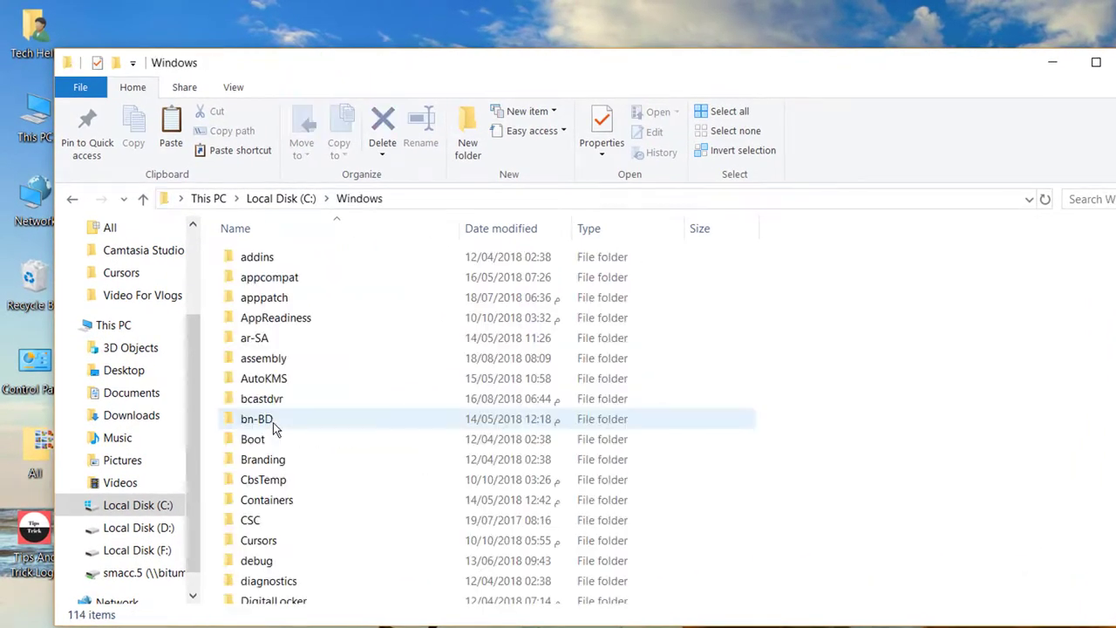
pyautogui.doubleClick(258, 540)
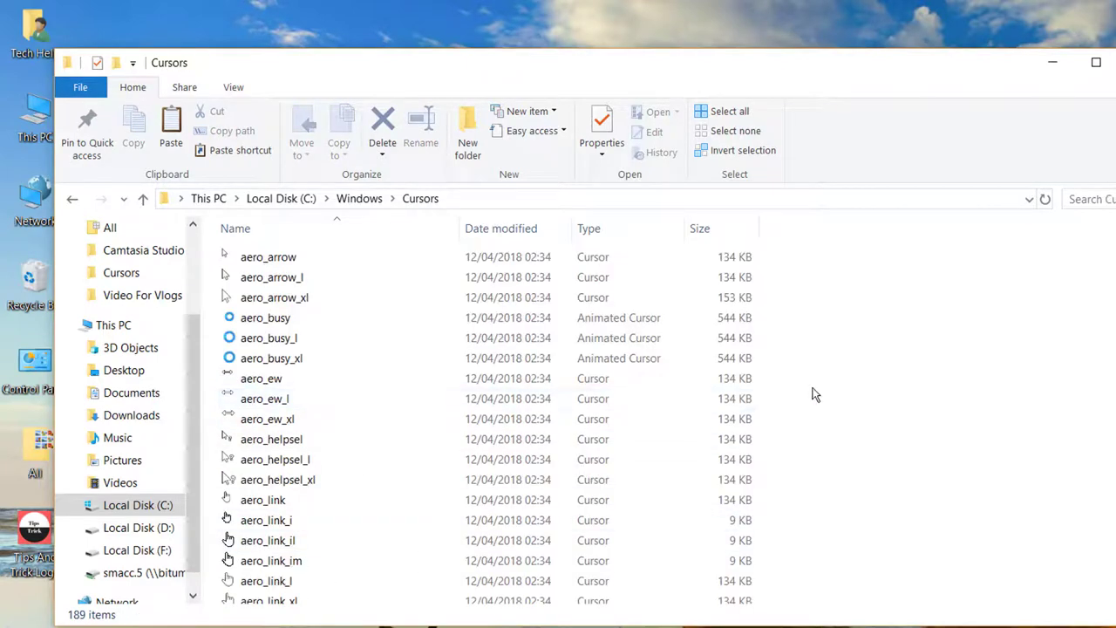
# Step: Paste cursor (4) into the Cursors folder, granting administrator permission
pyautogui.rightClick(829, 347)
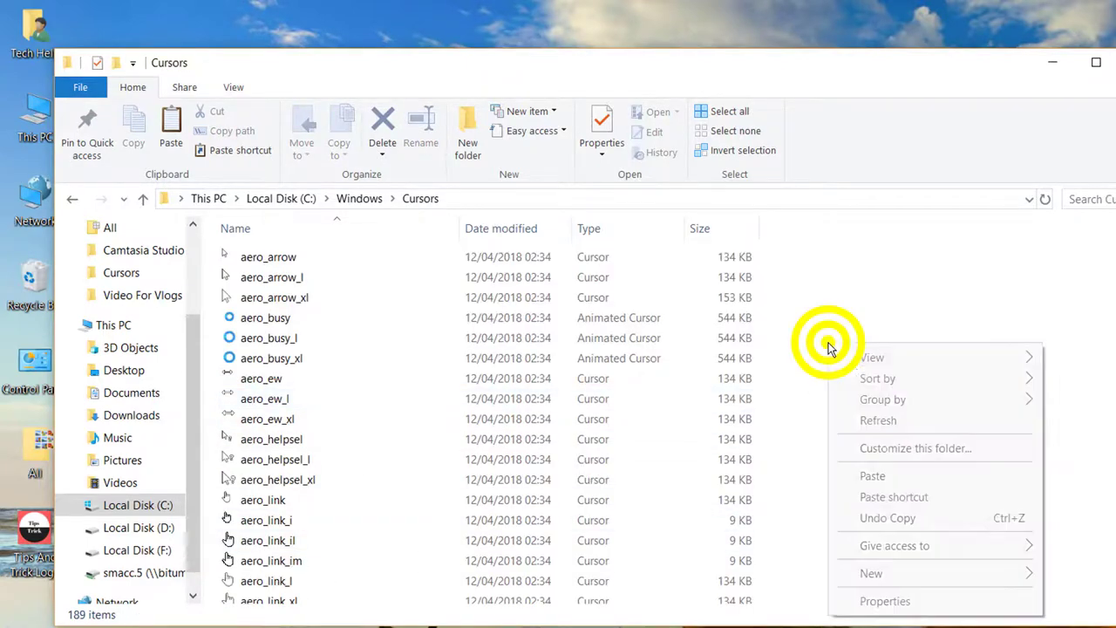
pyautogui.click(893, 479)
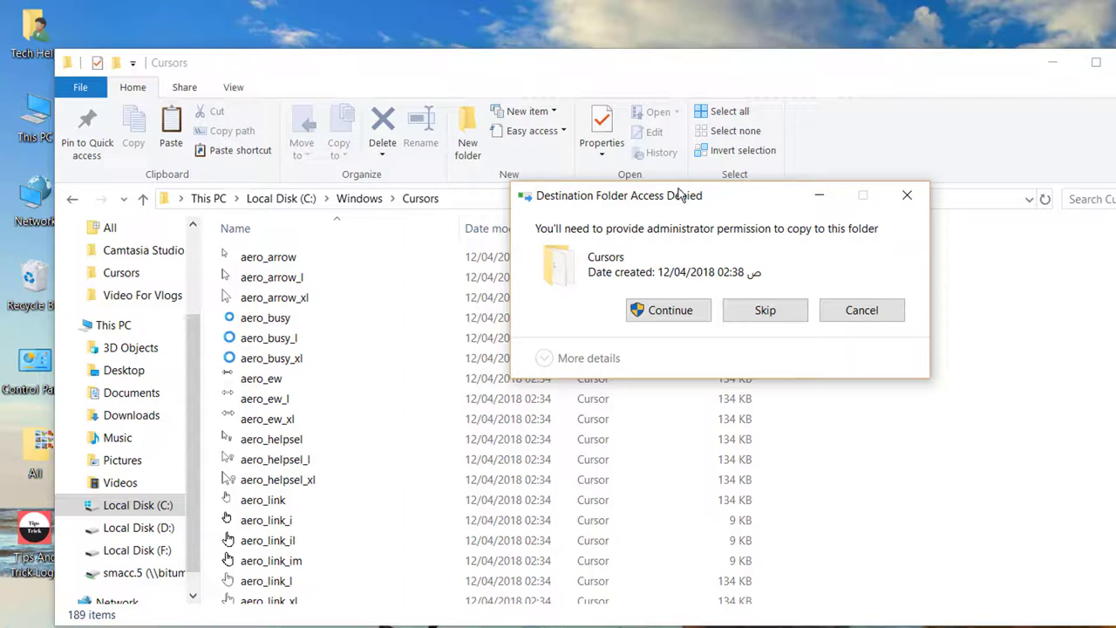
pyautogui.moveTo(674, 199); pyautogui.dragTo(608, 285)
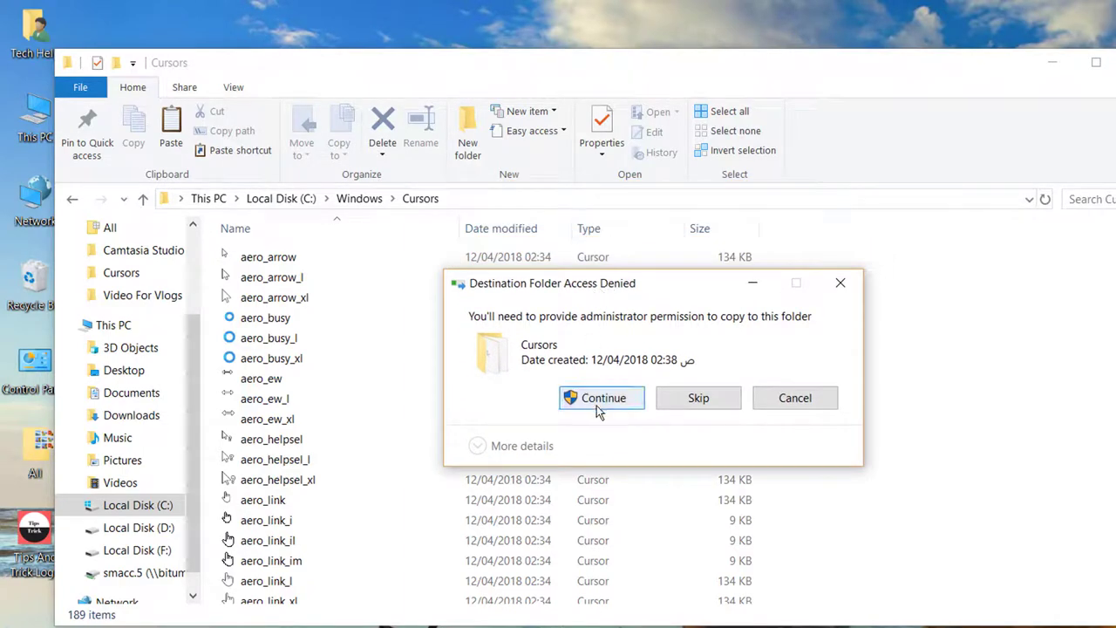
pyautogui.click(600, 398)
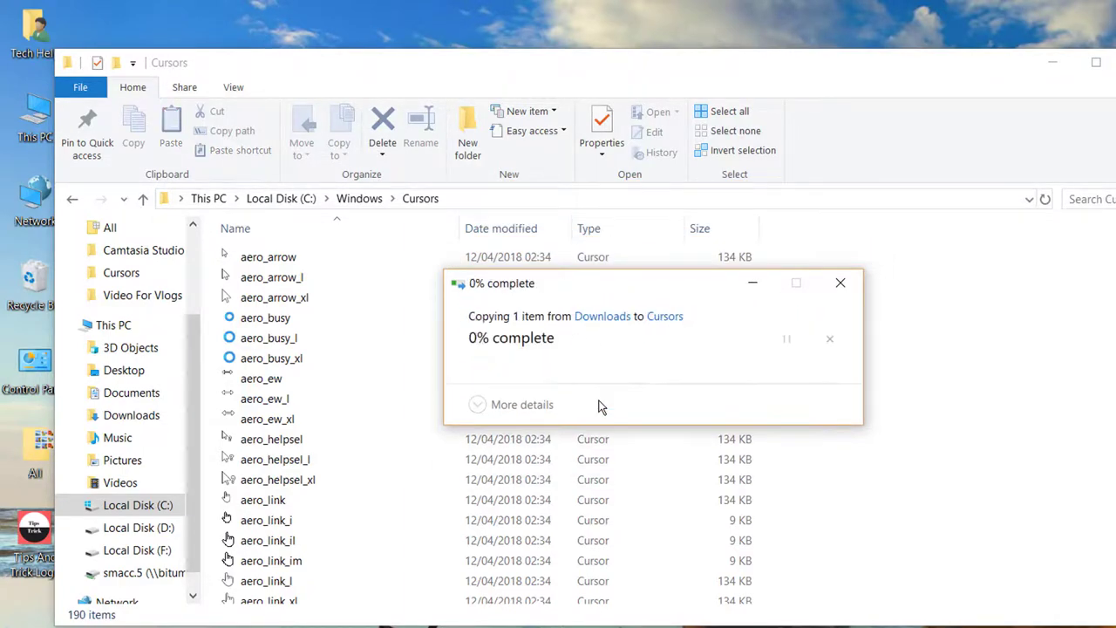
# Step: Minimise the Cursors folder and open the Mouse settings page via a 'mouse' search
pyautogui.click(1052, 65)
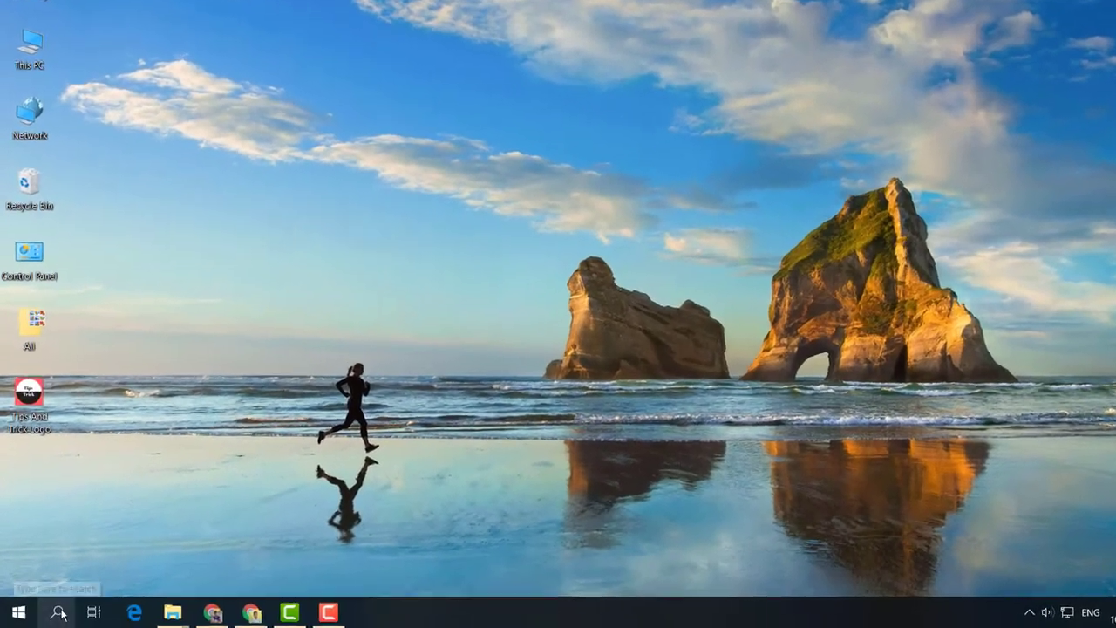
pyautogui.click(59, 613)
pyautogui.write('mou')
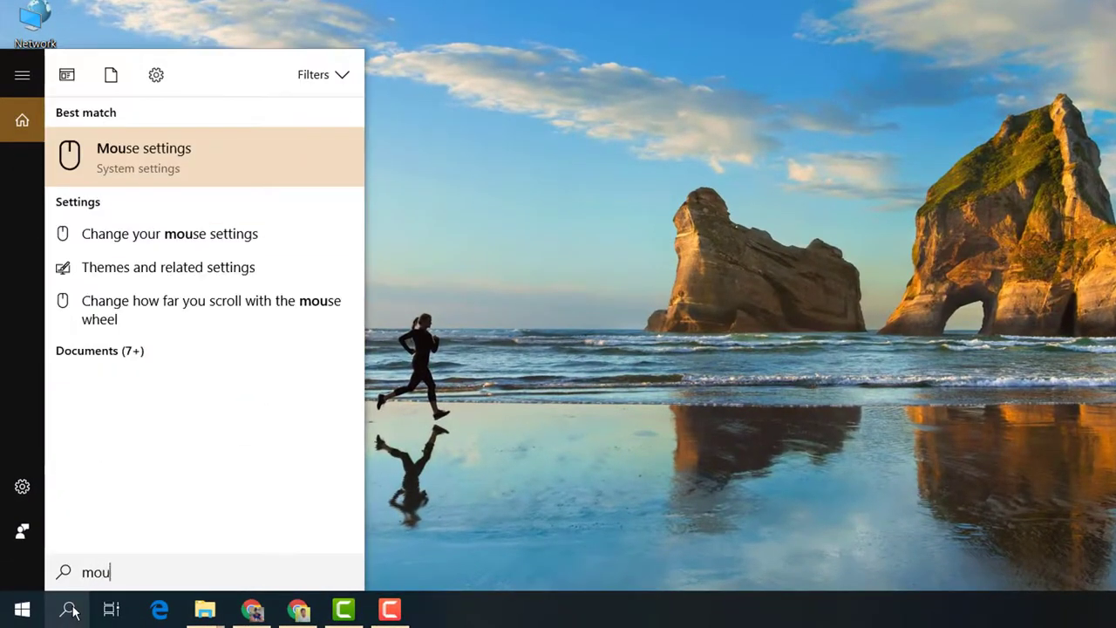
pyautogui.write('se')
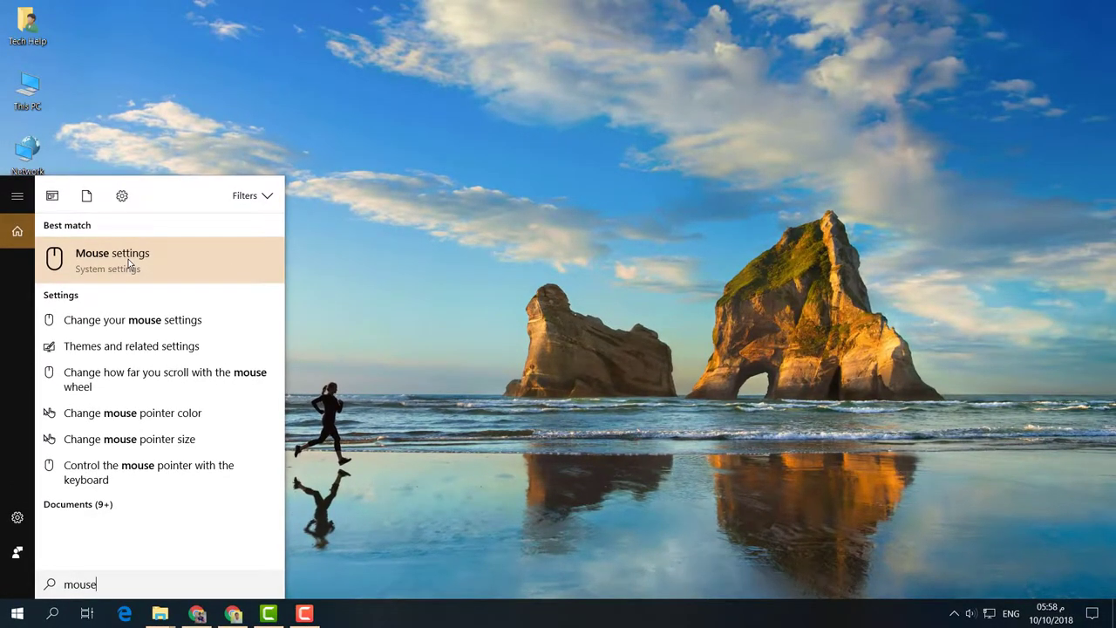
pyautogui.click(129, 261)
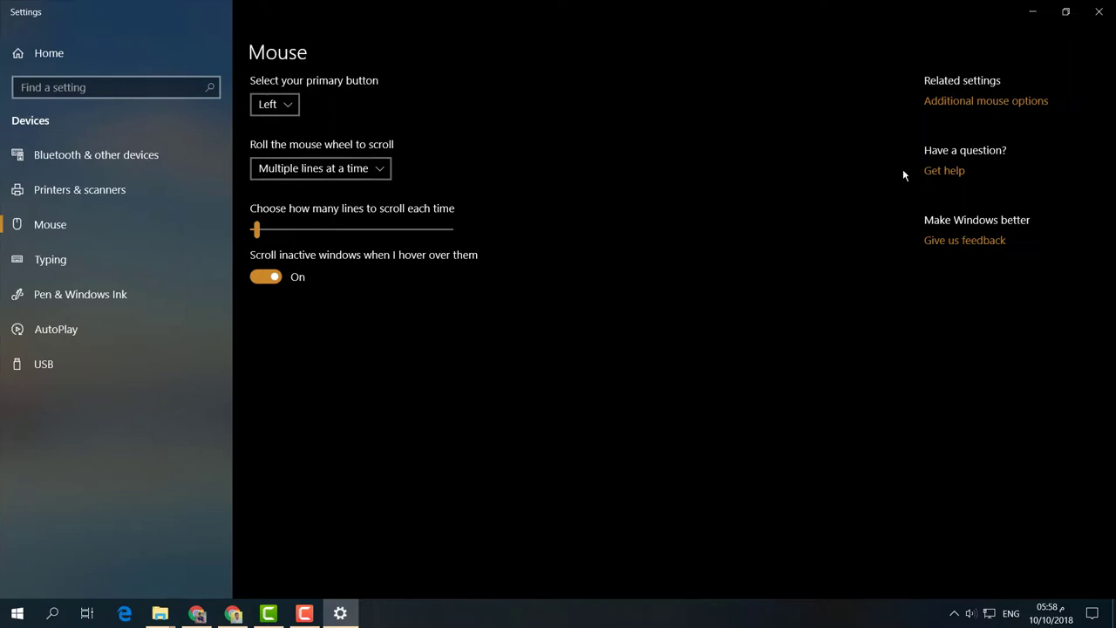
# Step: In Additional mouse options' Pointers tab, set the scheme to Windows Default (extra large)
pyautogui.click(989, 108)
pyautogui.moveTo(241, 85)
pyautogui.mouseDown()
pyautogui.moveTo(388, 160)
pyautogui.moveTo(499, 154)
pyautogui.moveTo(506, 134)
pyautogui.moveTo(526, 142)
pyautogui.mouseUp()
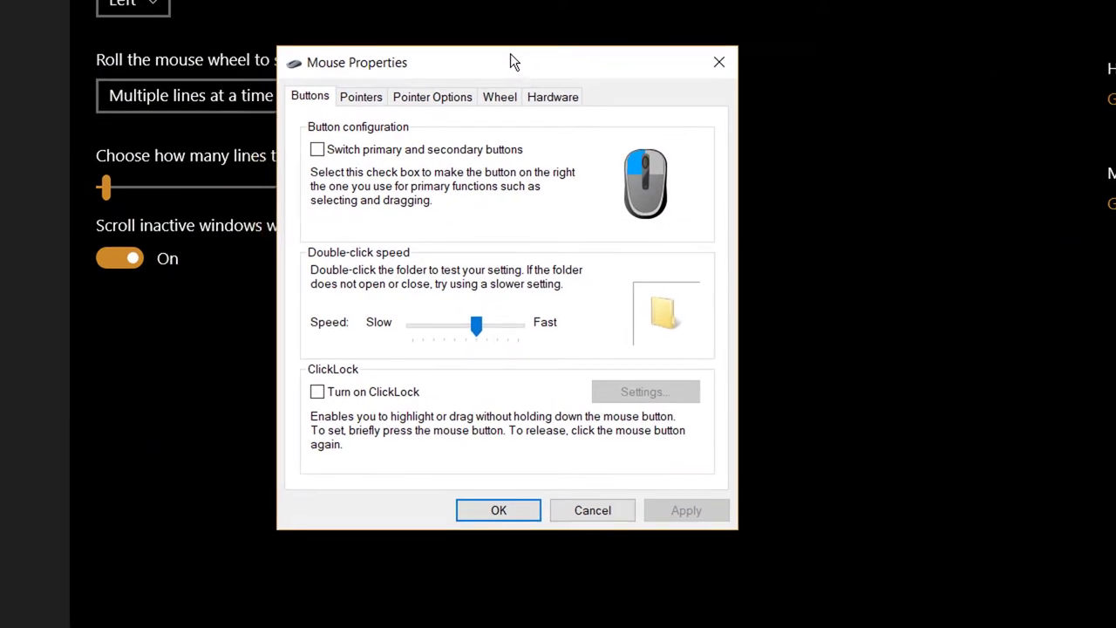
pyautogui.click(364, 96)
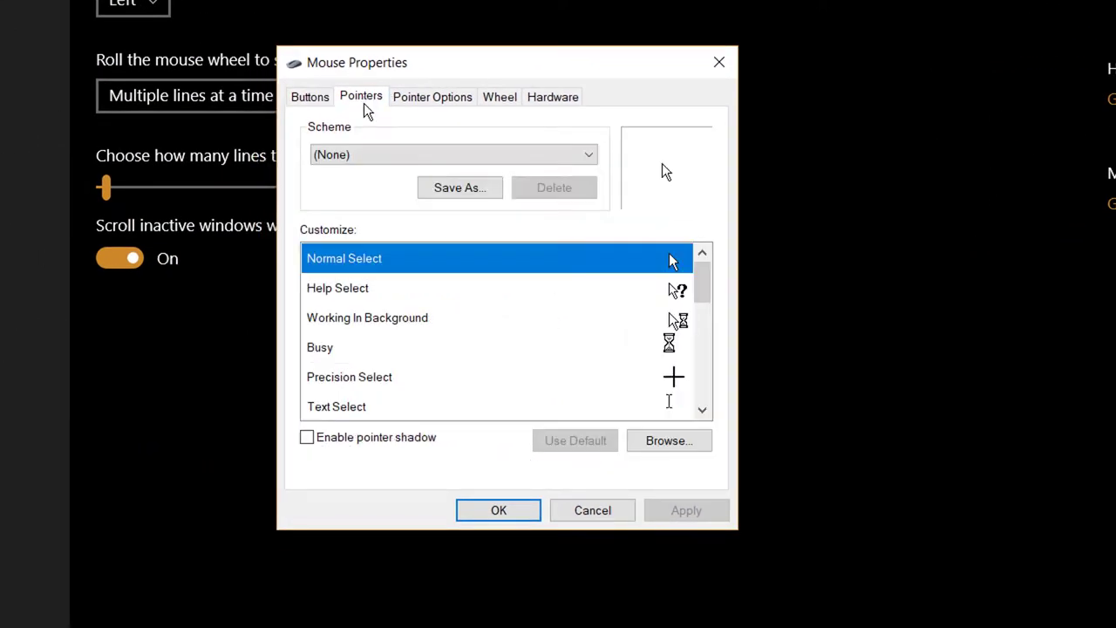
pyautogui.click(335, 154)
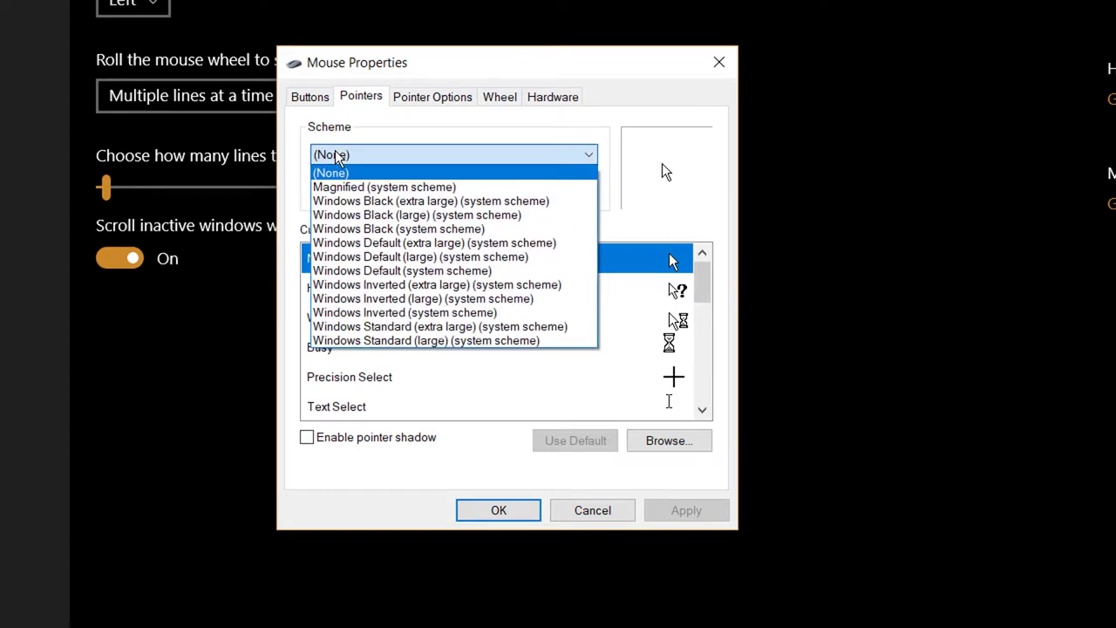
pyautogui.click(423, 243)
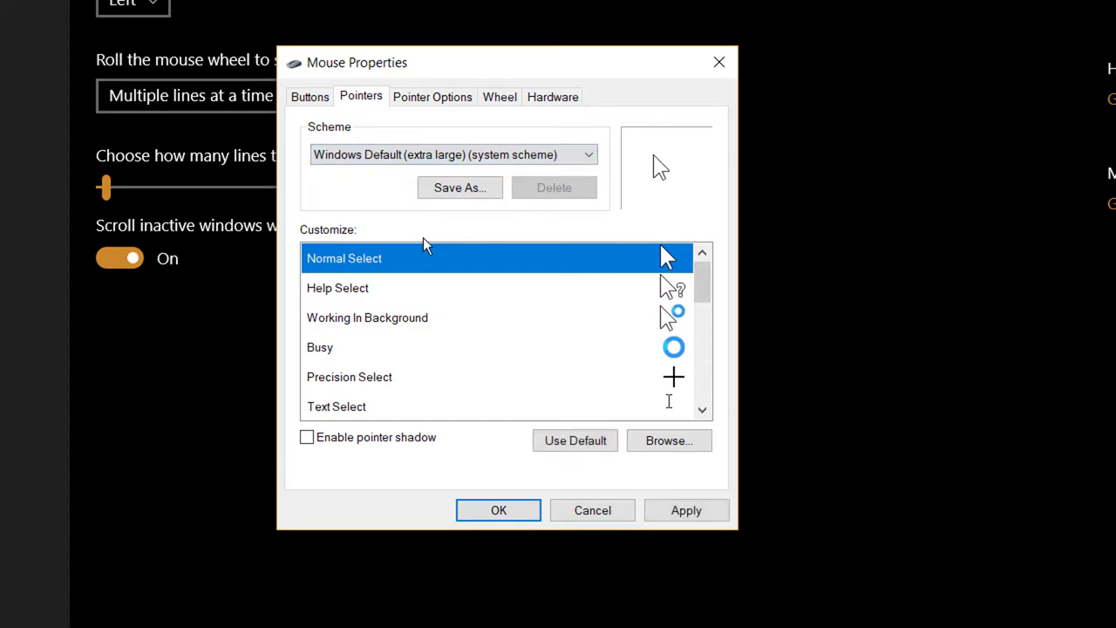
# Step: Browse to cursor (4) in the Cursors folder and load it as the Normal Select pointer
pyautogui.click(669, 441)
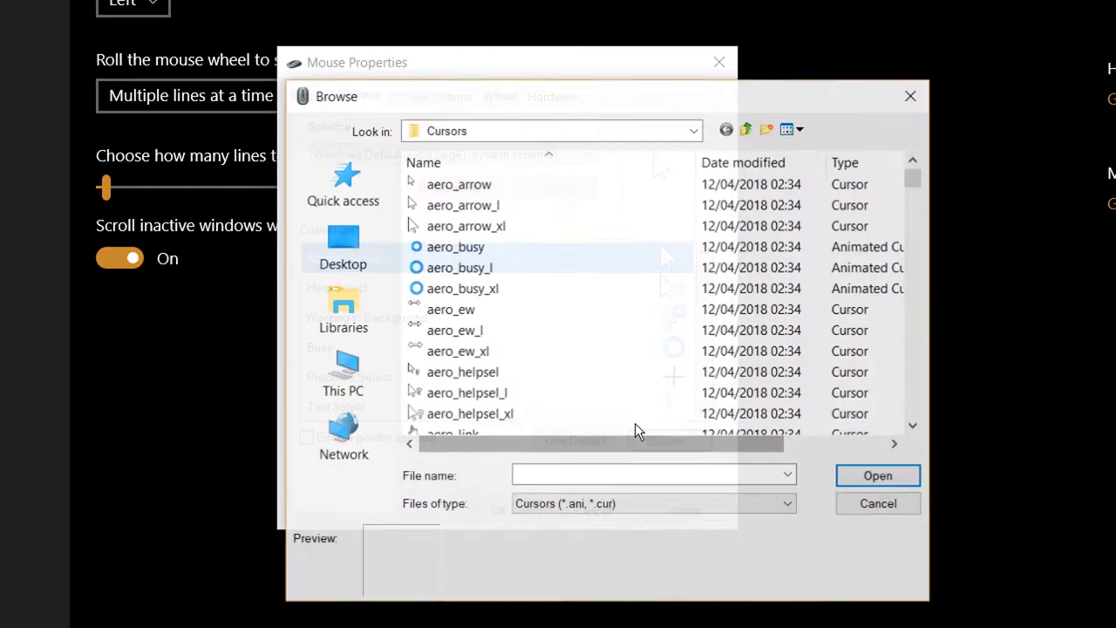
pyautogui.moveTo(916, 179); pyautogui.dragTo(923, 288)
pyautogui.scroll(7, 630, 326)
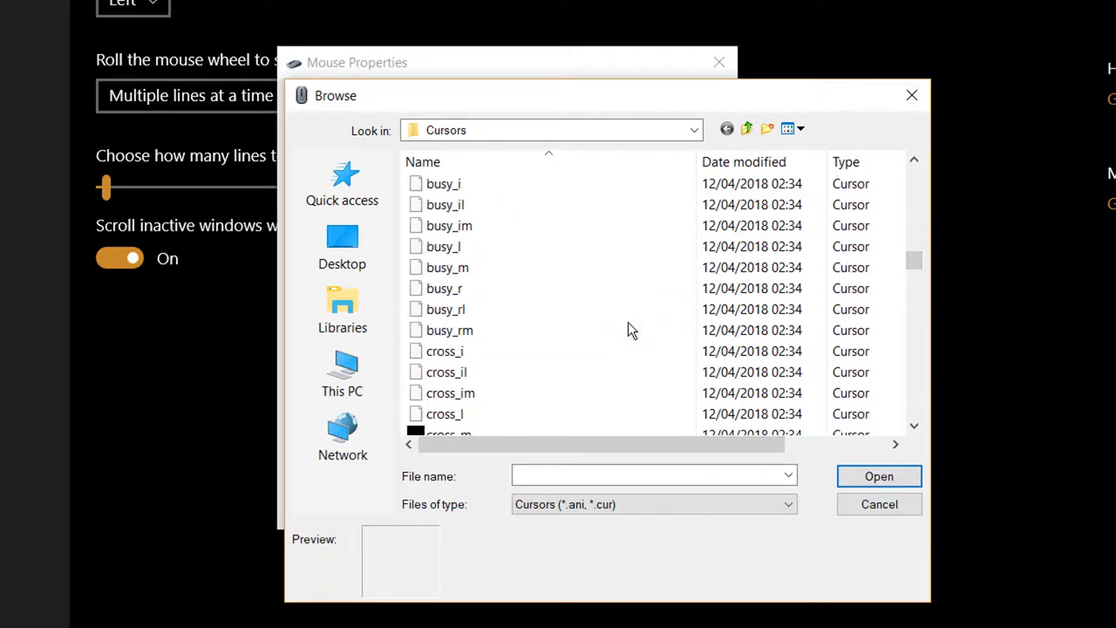
pyautogui.scroll(-1, 628, 328)
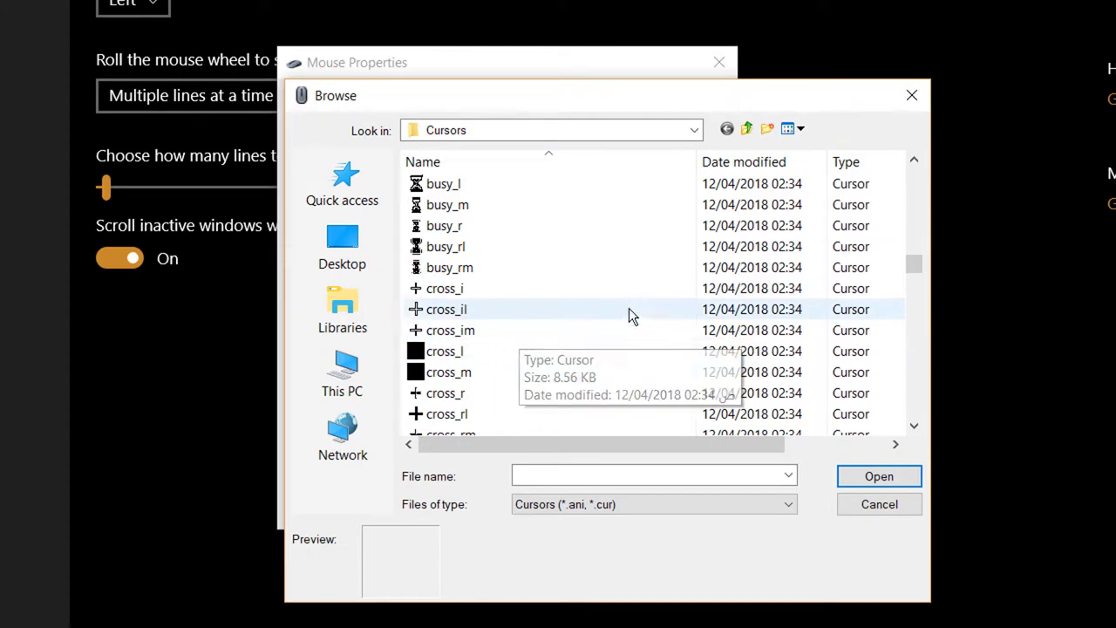
pyautogui.scroll(2, 628, 310)
pyautogui.scroll(-1, 630, 314)
pyautogui.scroll(-4, 628, 315)
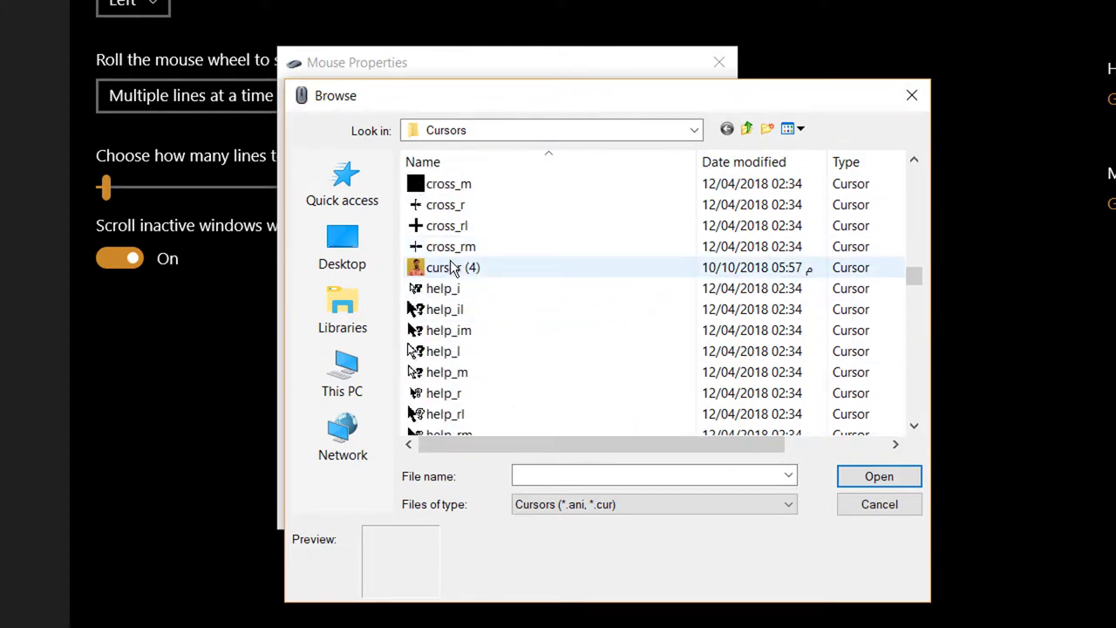
pyautogui.click(451, 268)
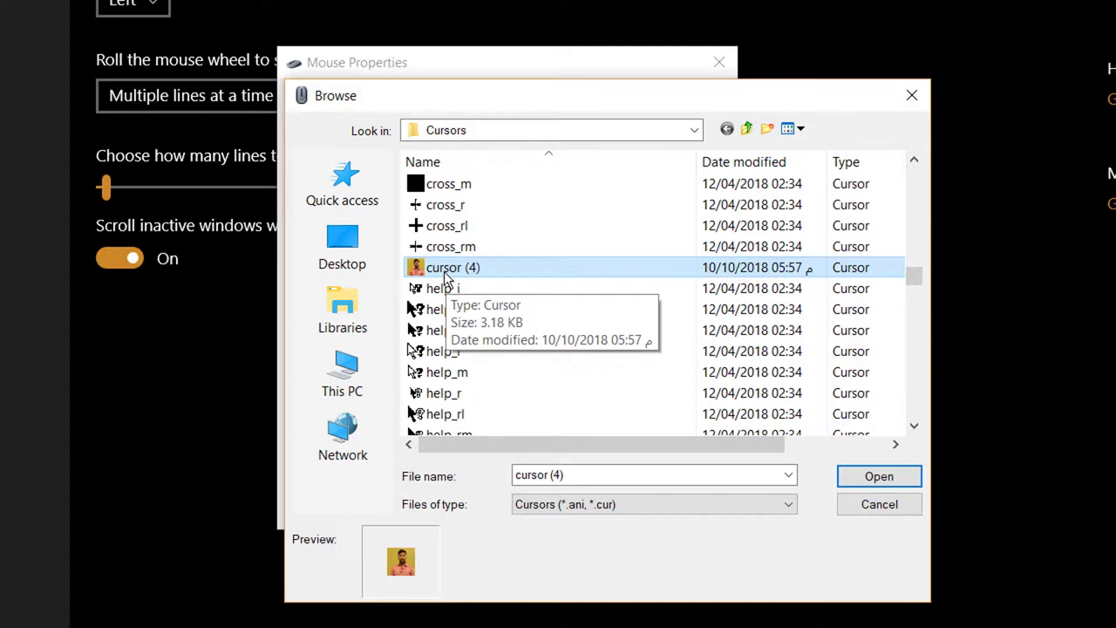
pyautogui.click(896, 486)
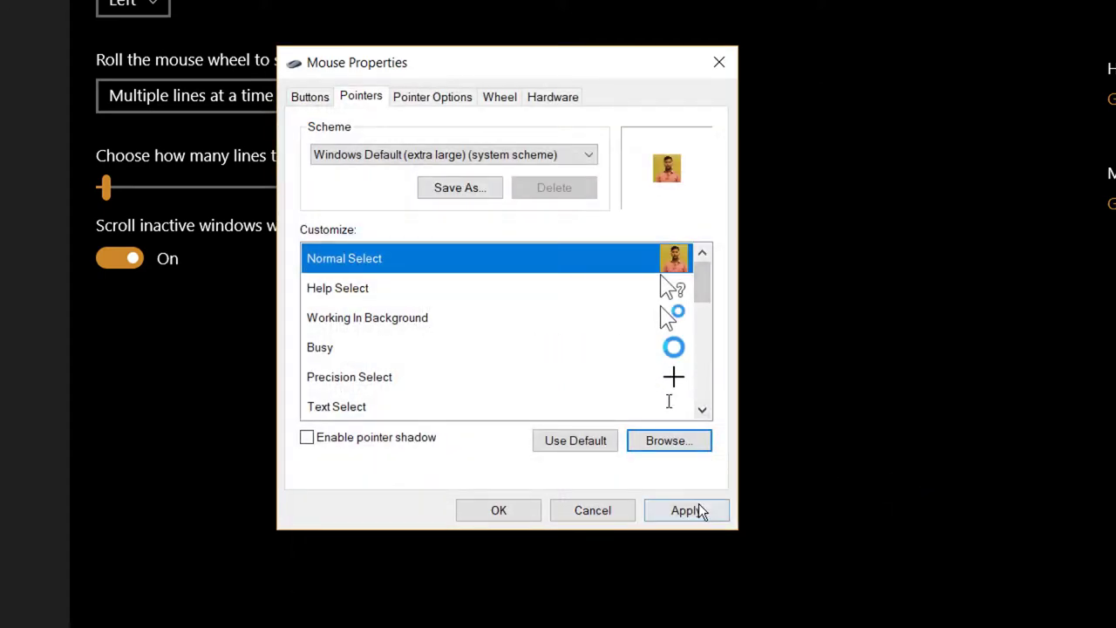
# Step: Apply the photo pointer, close Mouse Properties with OK, and minimise Settings
pyautogui.click(699, 506)
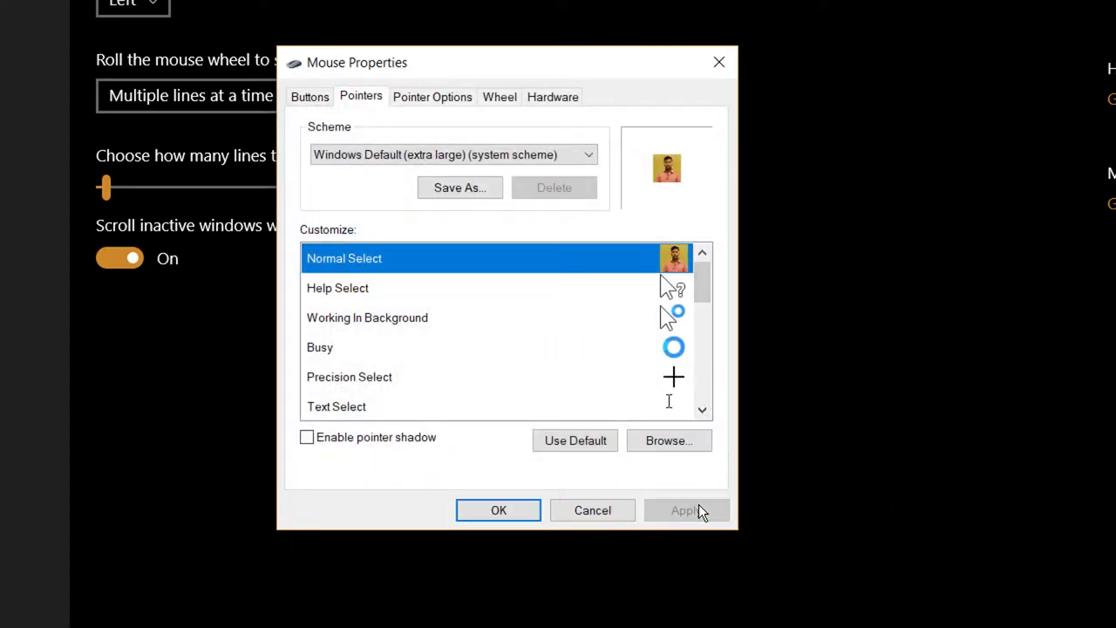
pyautogui.click(471, 505)
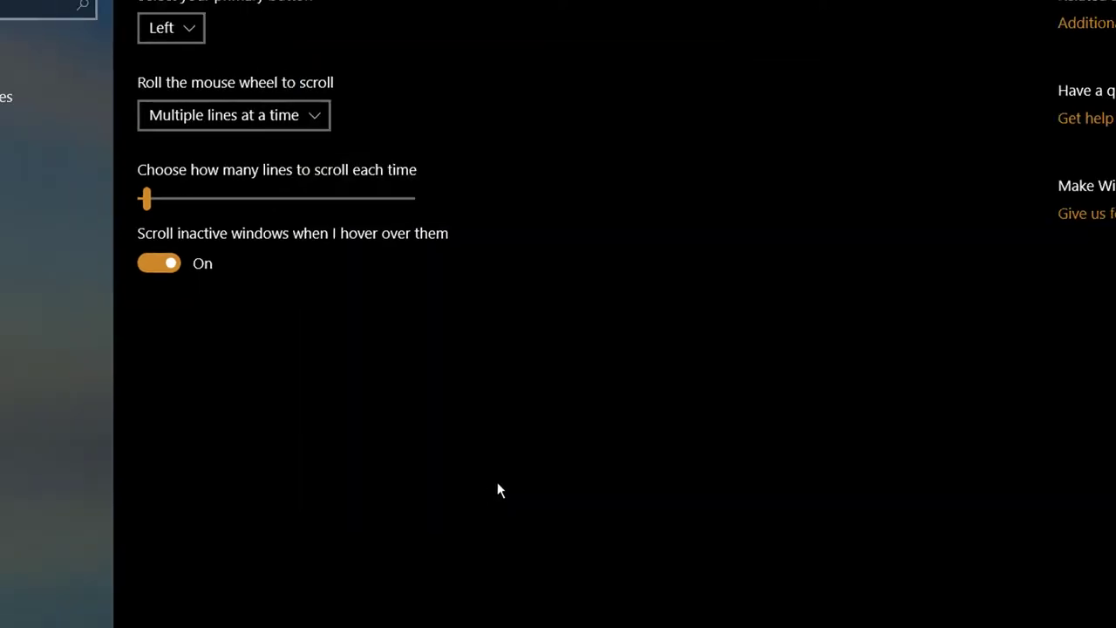
pyautogui.click(1029, 11)
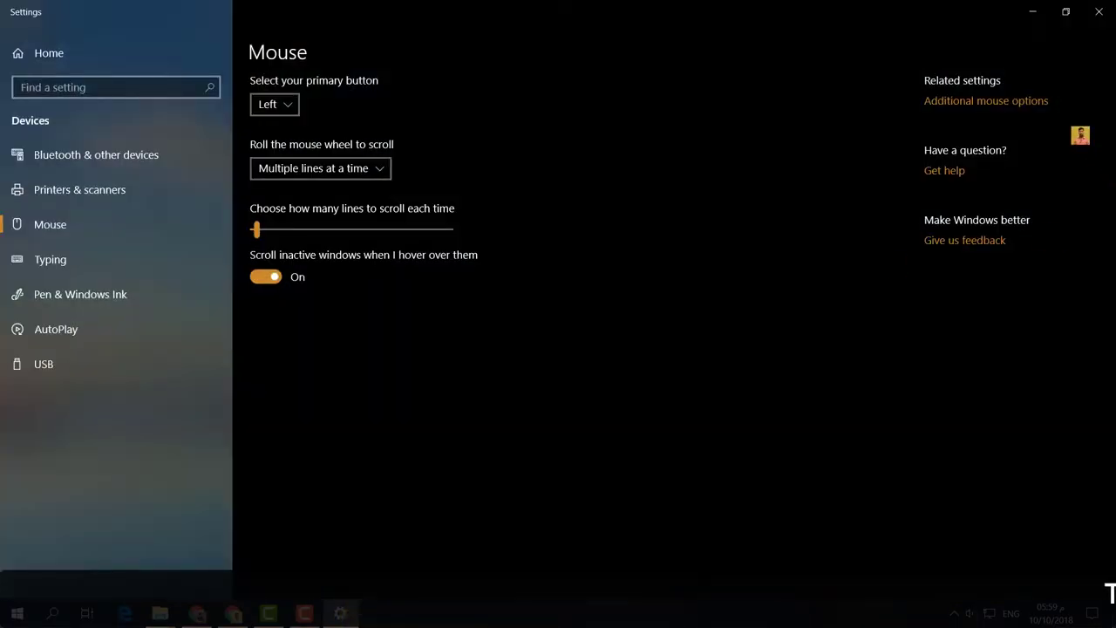
# Step: Reopen Mouse Properties, set the pointer scheme to (None), apply it and close the dialog
pyautogui.click(1021, 102)
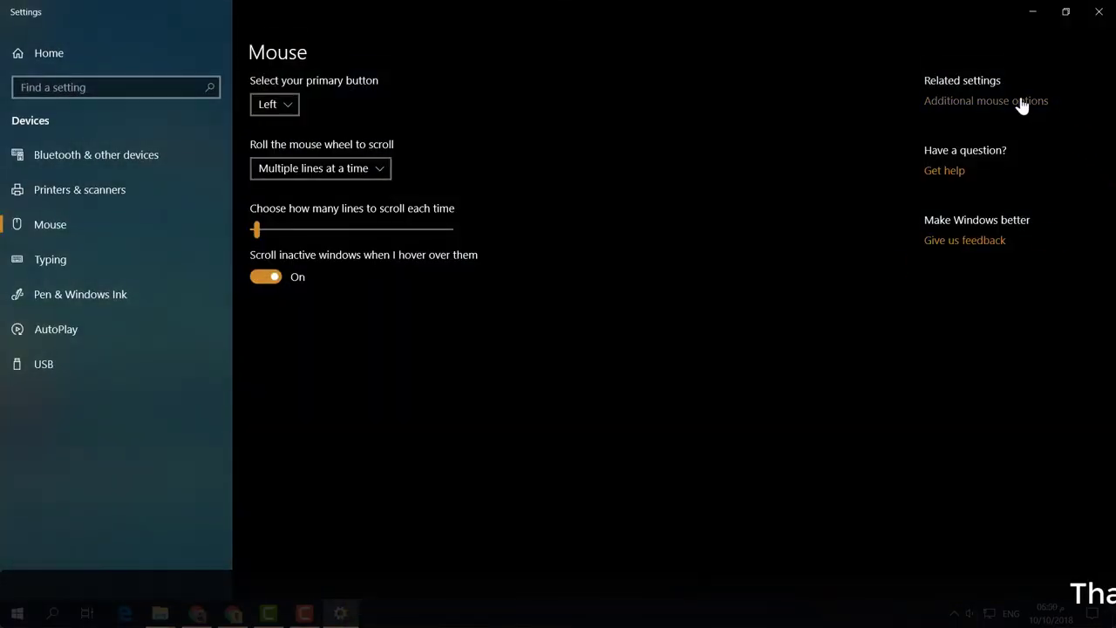
pyautogui.click(171, 140)
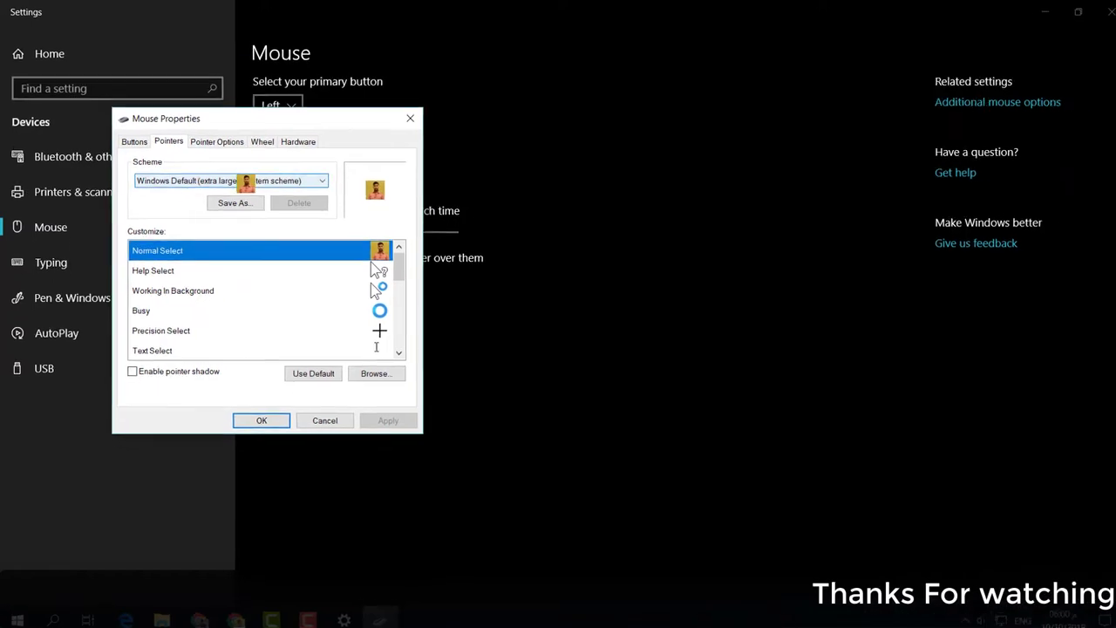
pyautogui.click(244, 180)
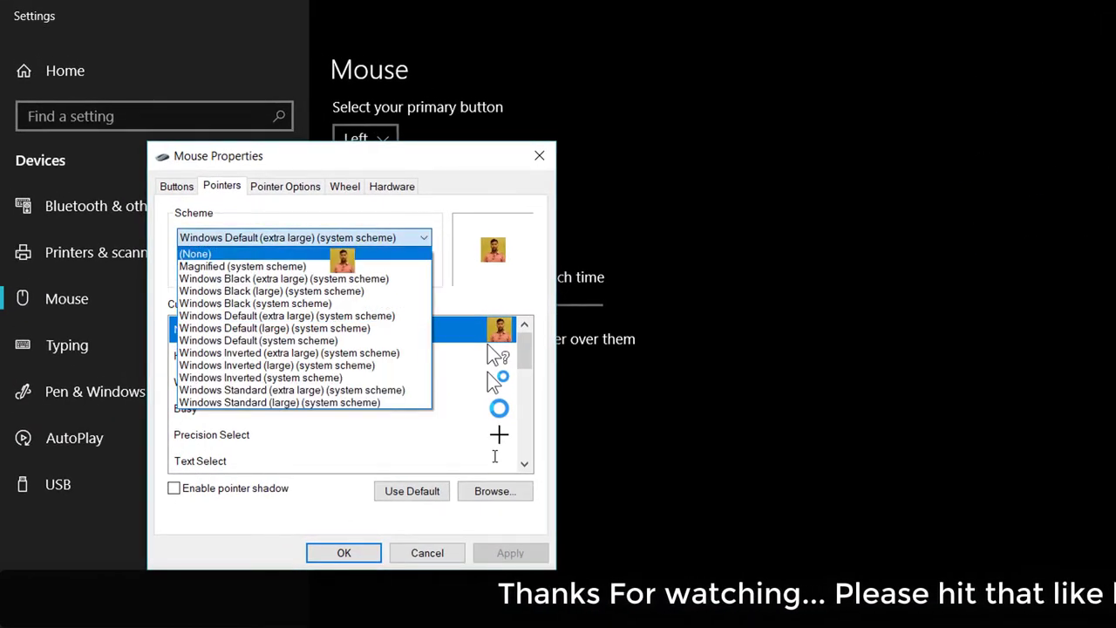
pyautogui.click(370, 254)
pyautogui.click(510, 552)
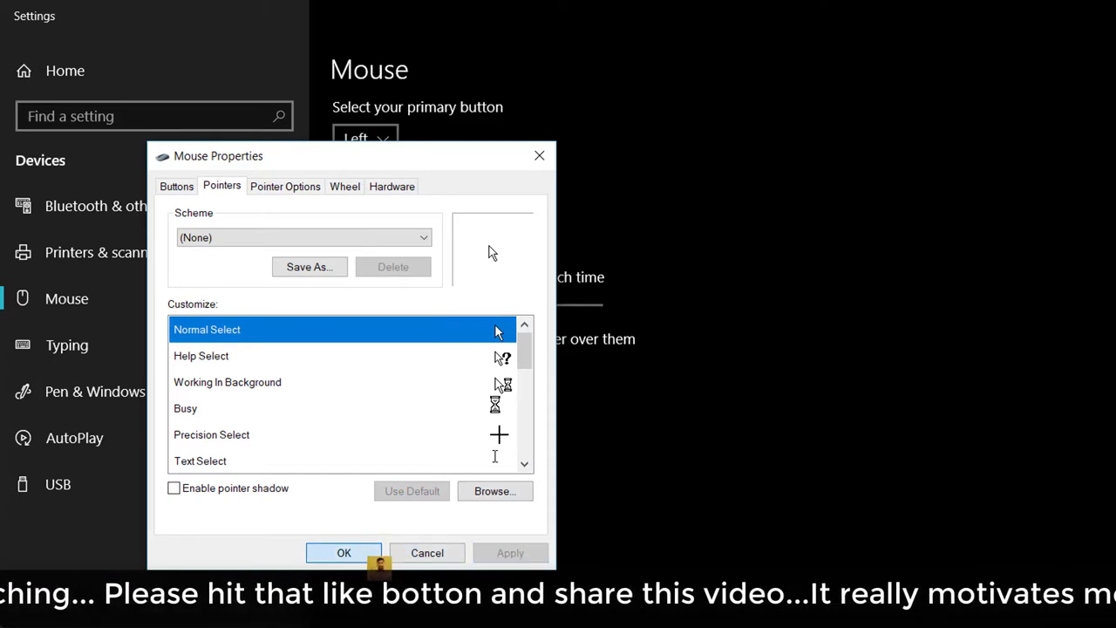
pyautogui.click(376, 554)
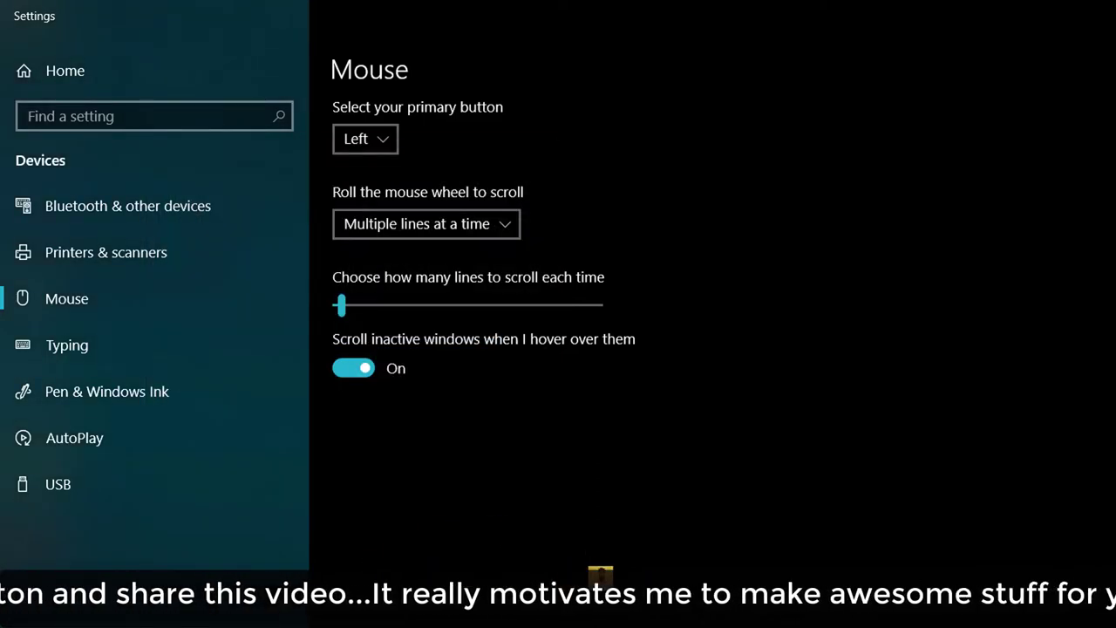